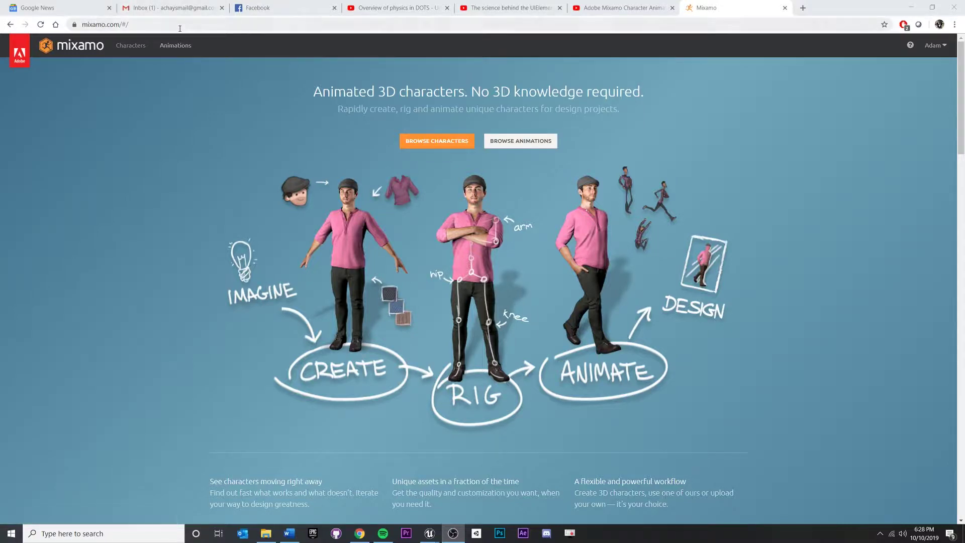
- Check the page's site address and glance at the account options menu
drag(129, 24, 85, 20)
click(261, 271)
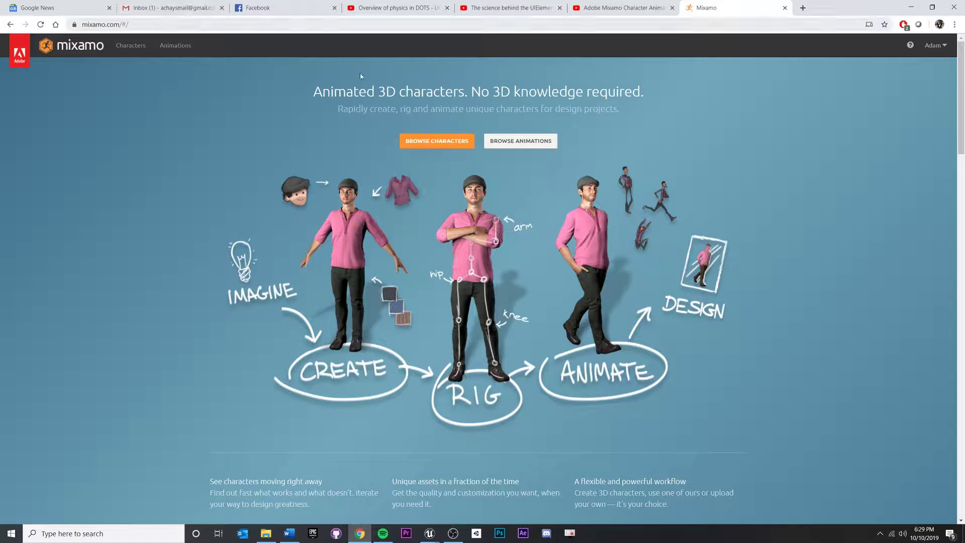
click(942, 46)
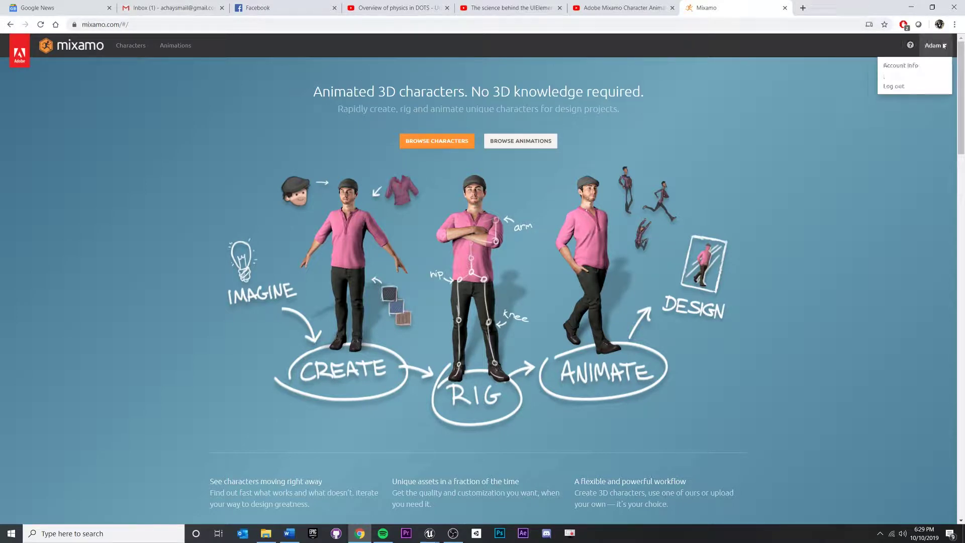
click(944, 46)
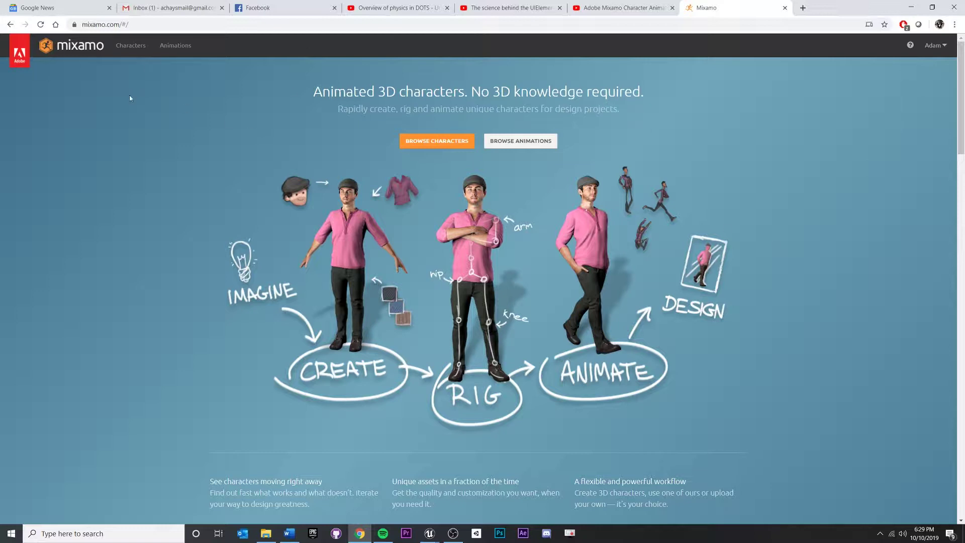
- Browse the Characters grid and orbit the Parasite L Starkie T-pose preview
click(136, 47)
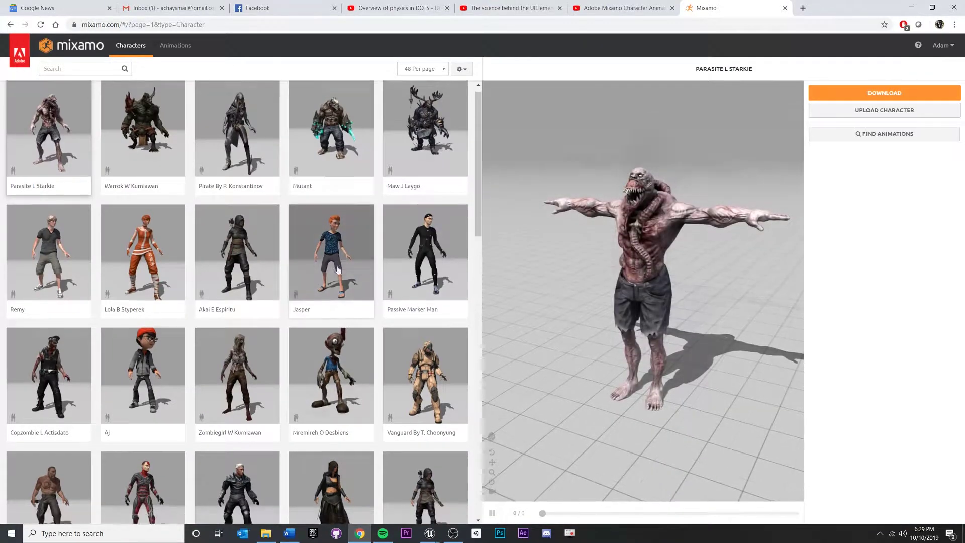
scroll(378, 307, up, 1)
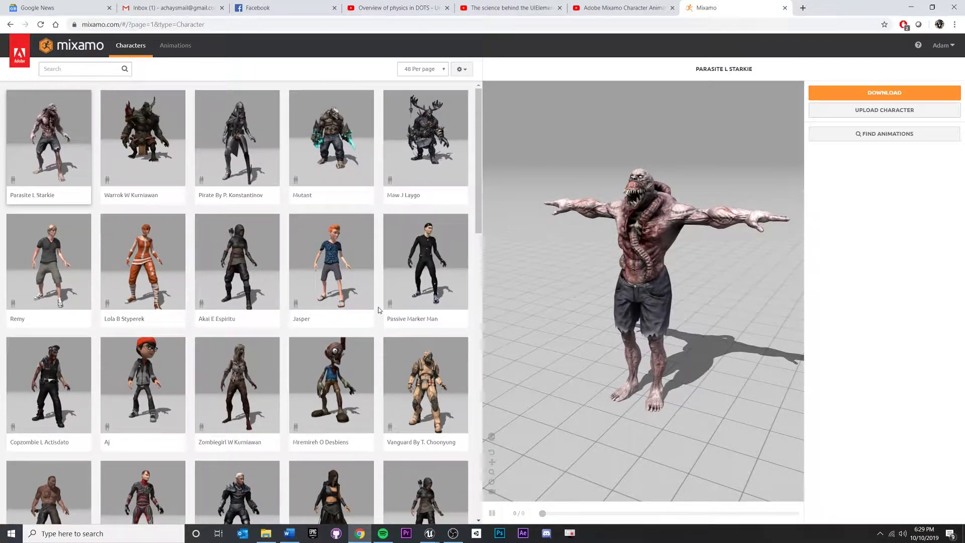
scroll(399, 259, down, 9)
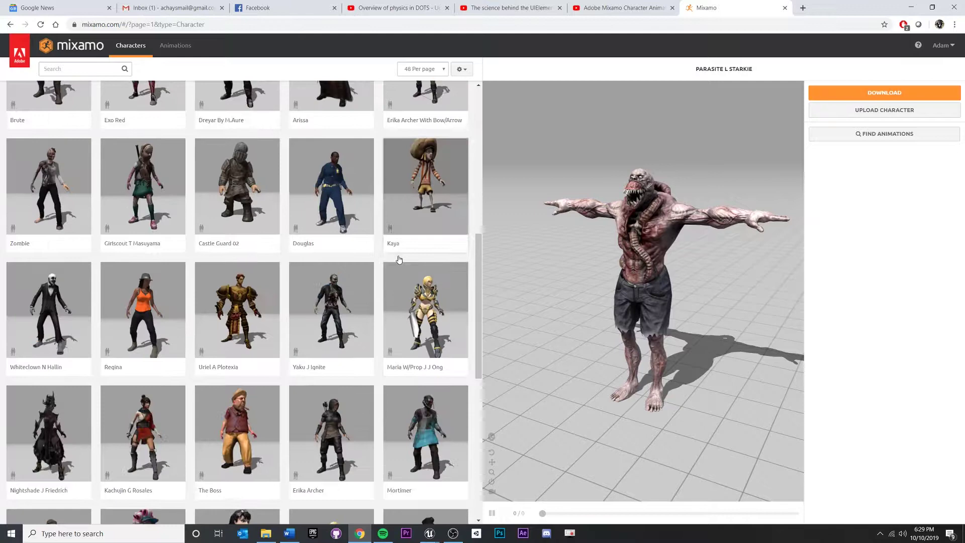
scroll(398, 260, down, 9)
scroll(387, 429, up, 1)
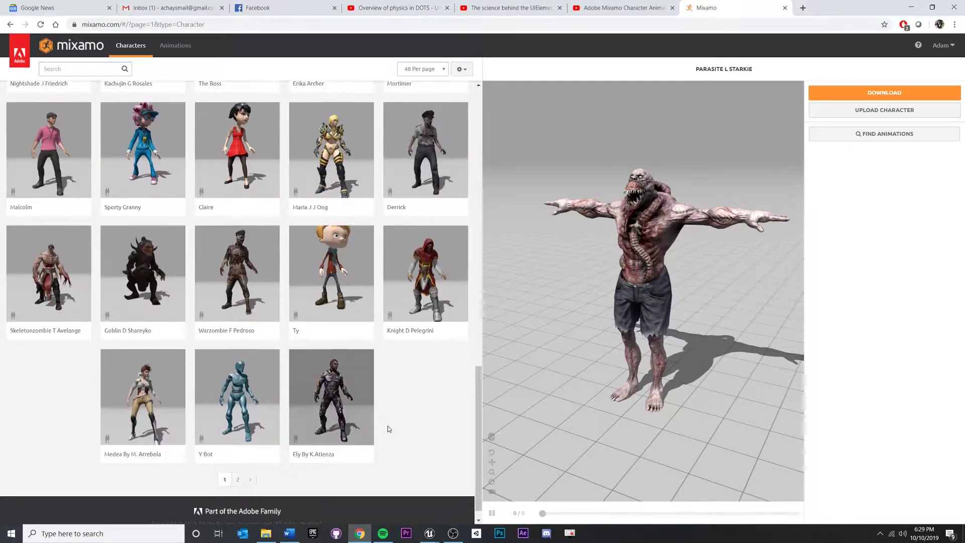
scroll(388, 429, up, 18)
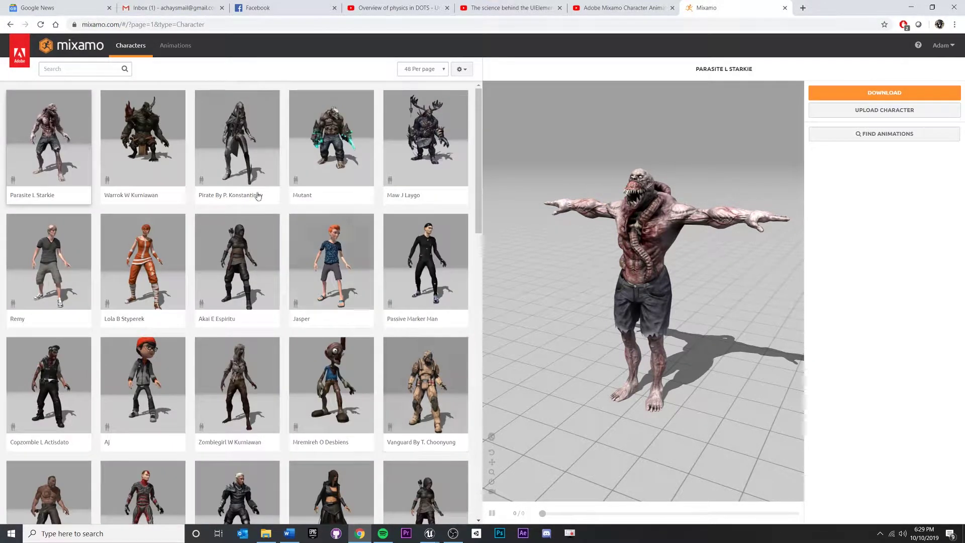
drag(803, 181, 844, 159)
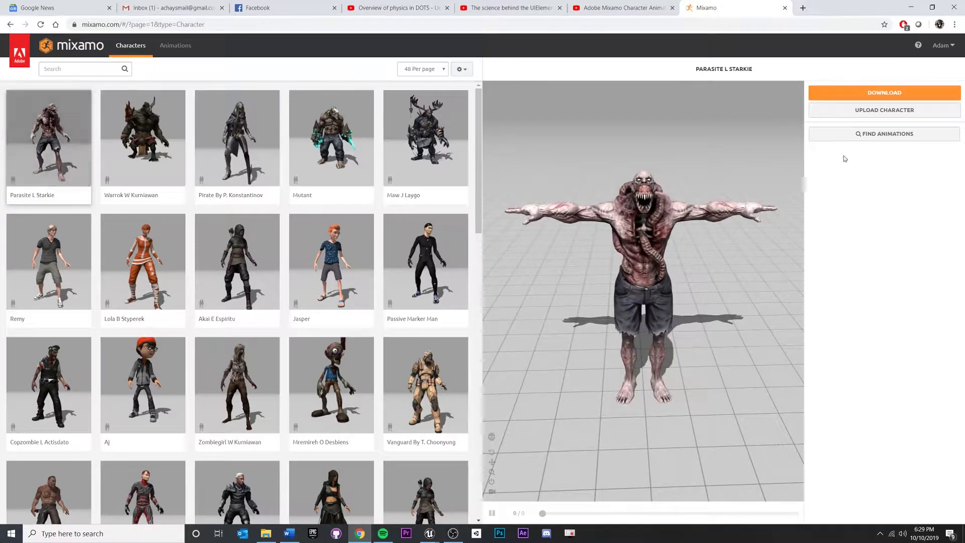
drag(668, 274, 792, 152)
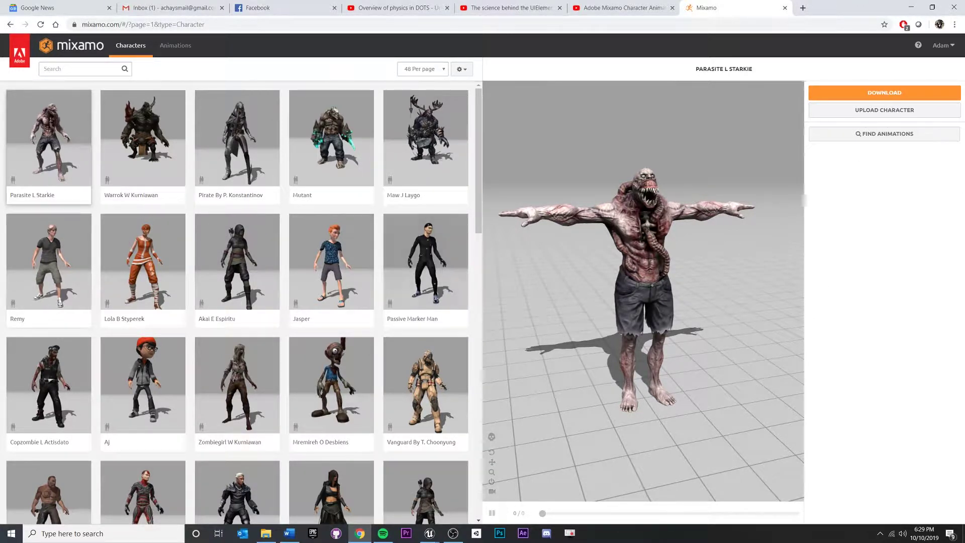
key(alt+Tab)
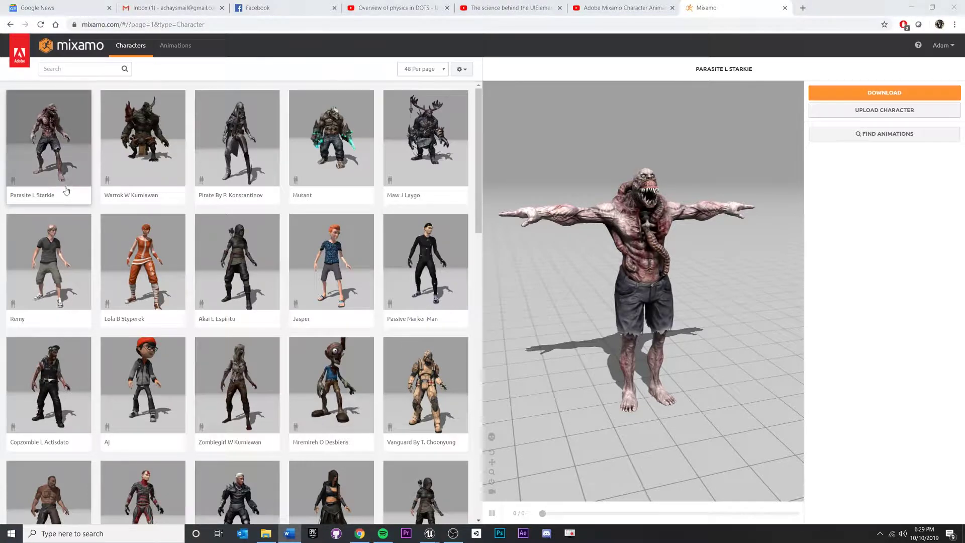
- Download Parasite L Starkie as parasite_l_starkie.fbx with Format FBX(.fbx) and Pose T-pose
click(903, 94)
click(431, 130)
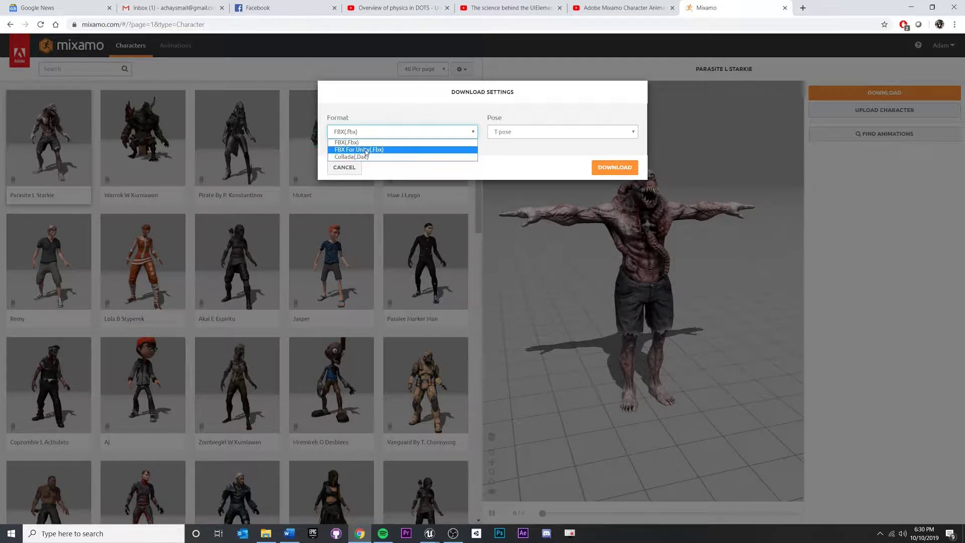
click(387, 113)
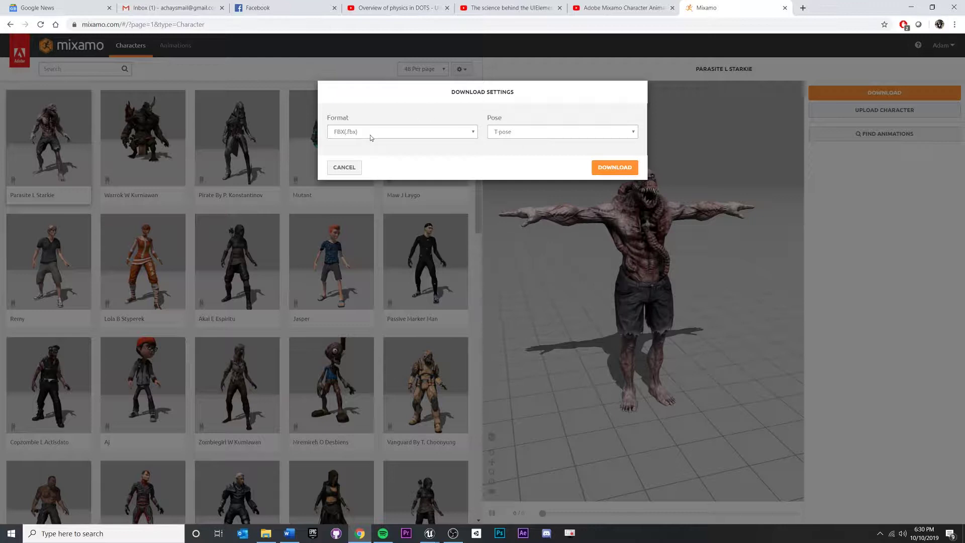
click(533, 129)
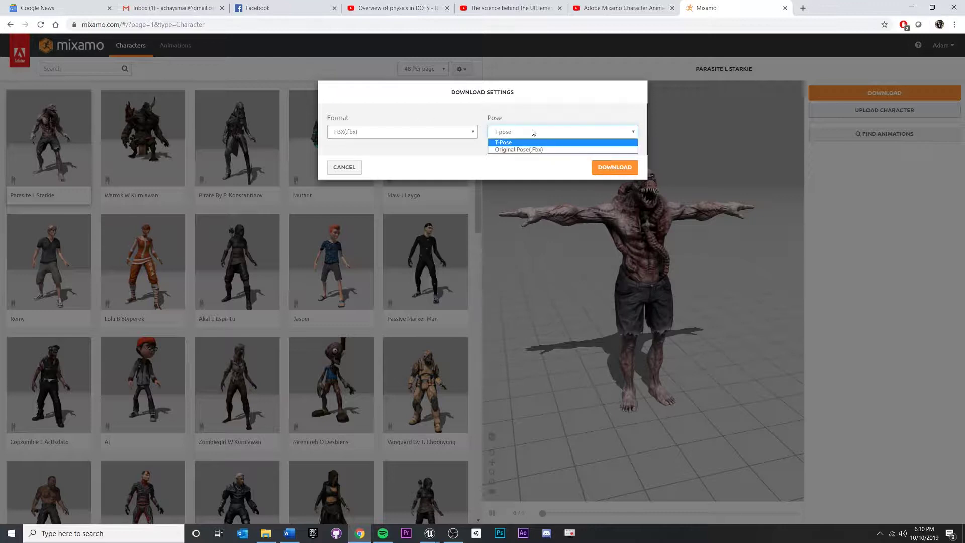
click(529, 135)
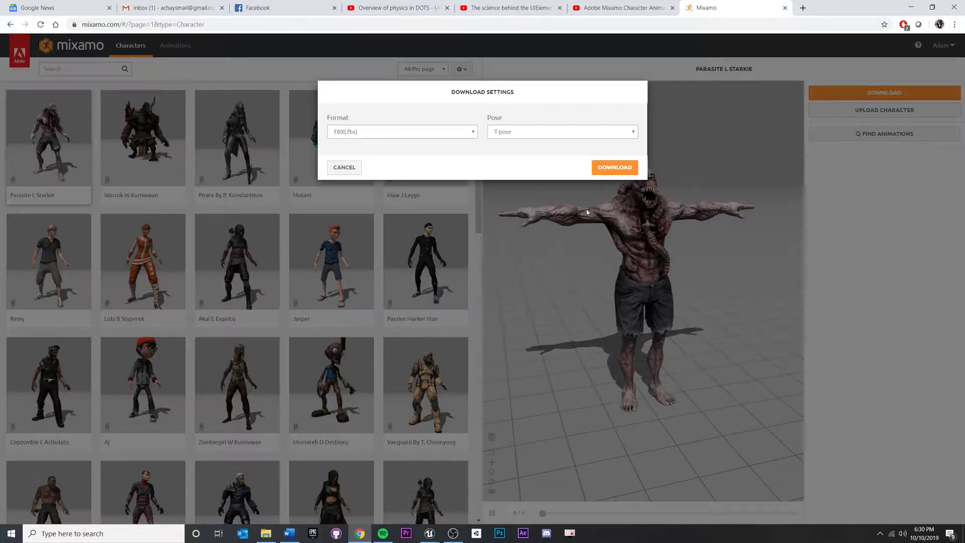
click(629, 166)
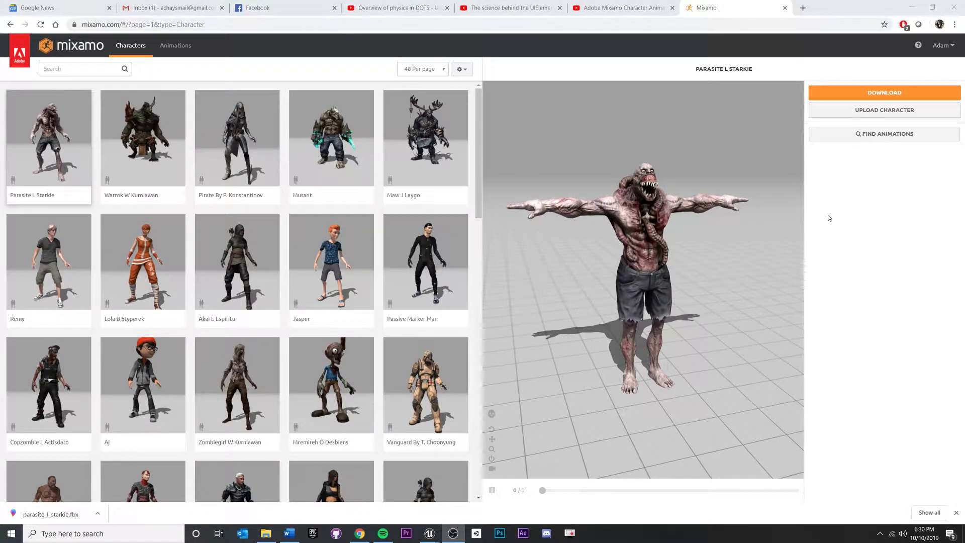
- Preview the Defeated animation on Parasite L Starkie from the Animations library, orbiting slightly
click(177, 46)
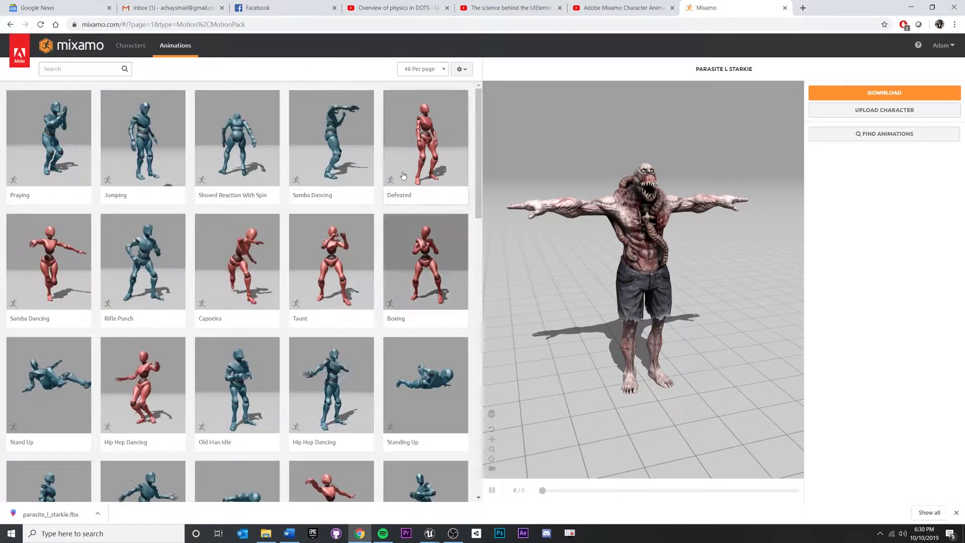
click(425, 146)
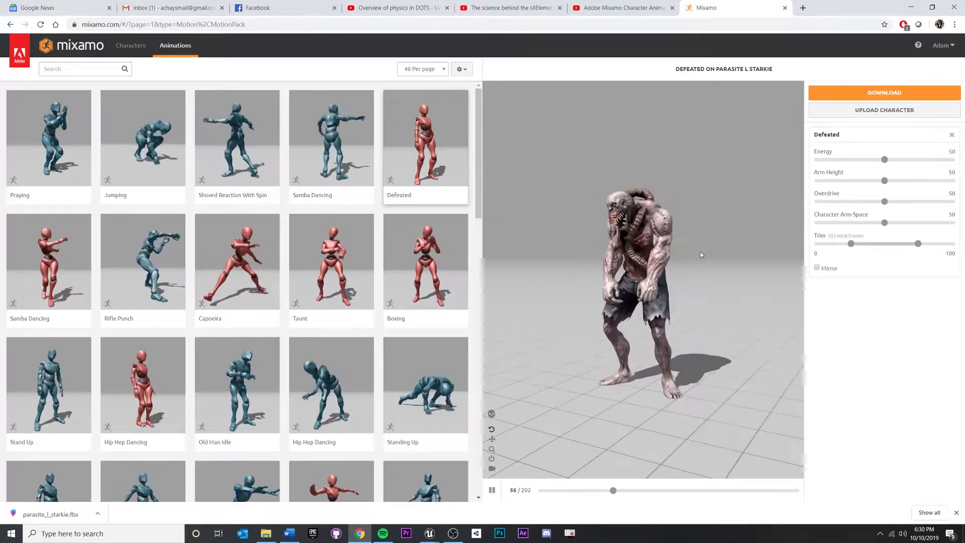
drag(722, 265, 743, 267)
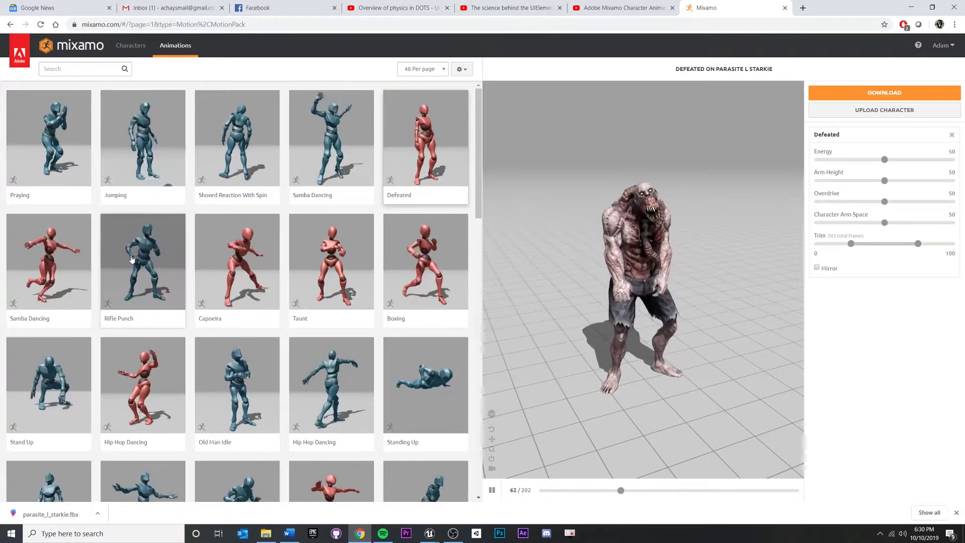
scroll(352, 332, down, 1)
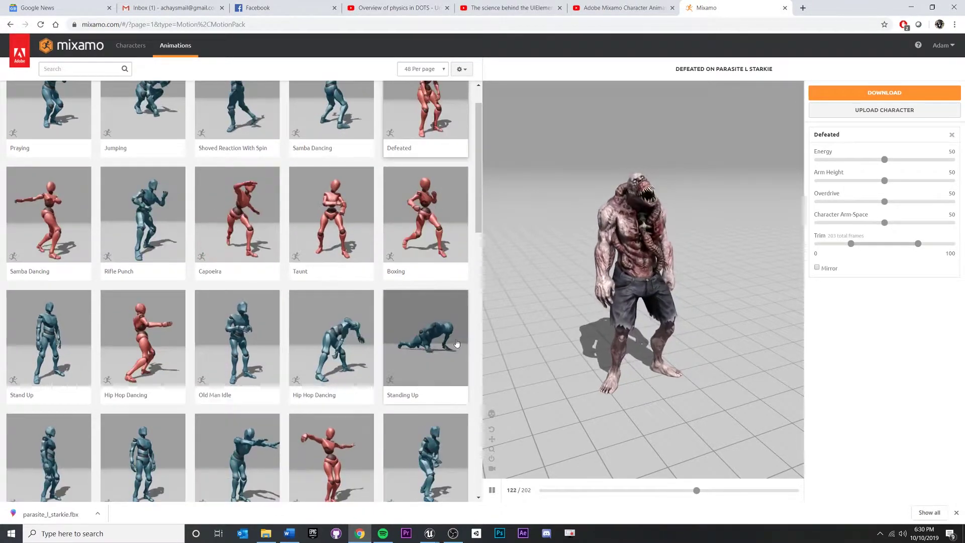
scroll(171, 251, up, 1)
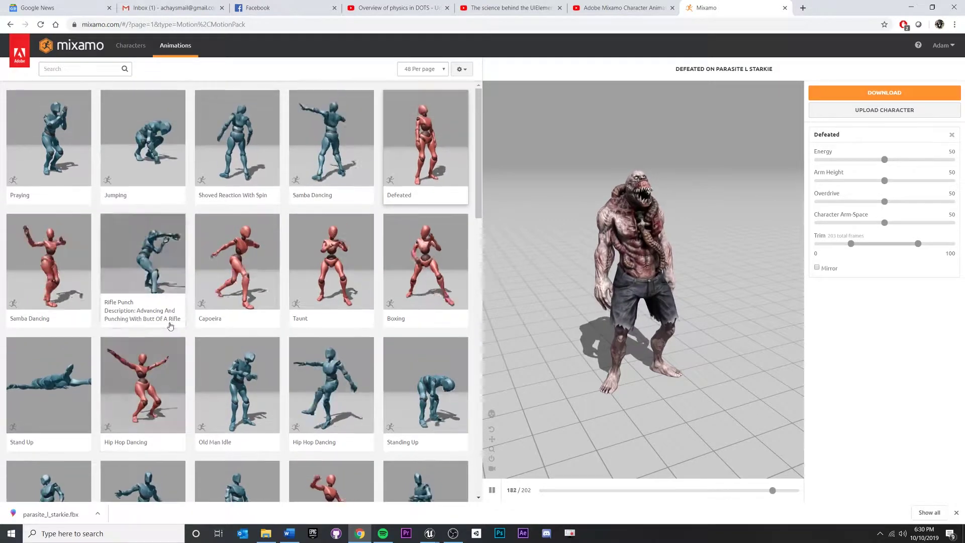
scroll(103, 384, down, 2)
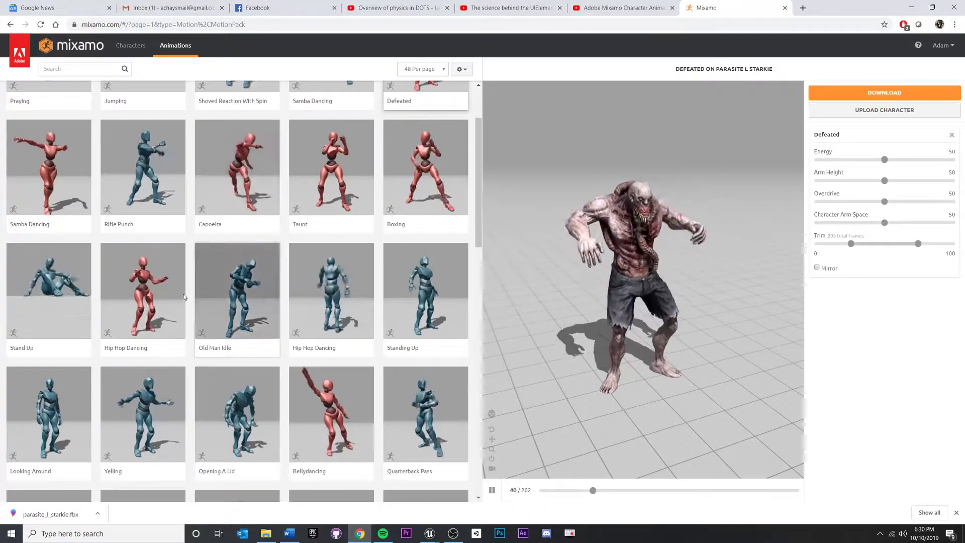
- Apply Stand Up and settle Consciousness at 39 and Character Arm-Space at 50
click(49, 291)
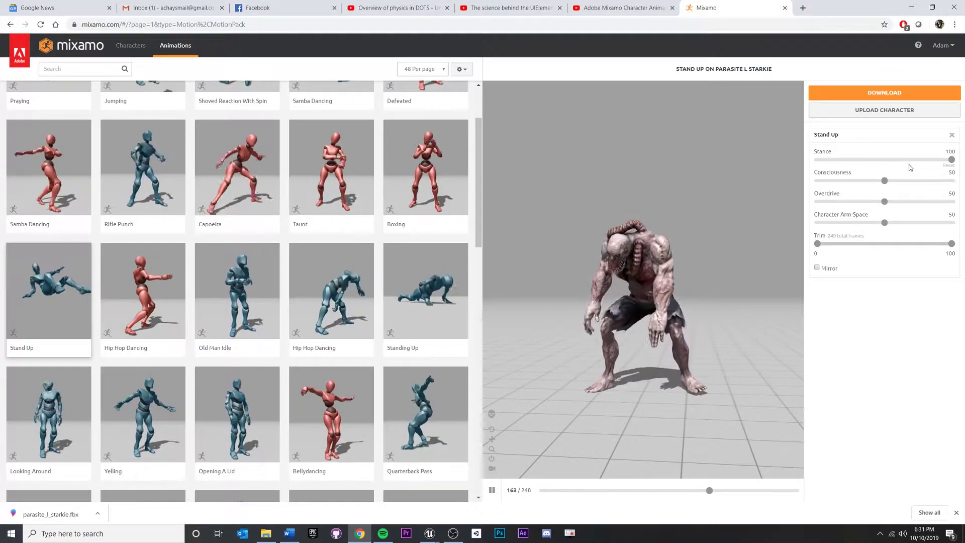
drag(884, 180, 920, 184)
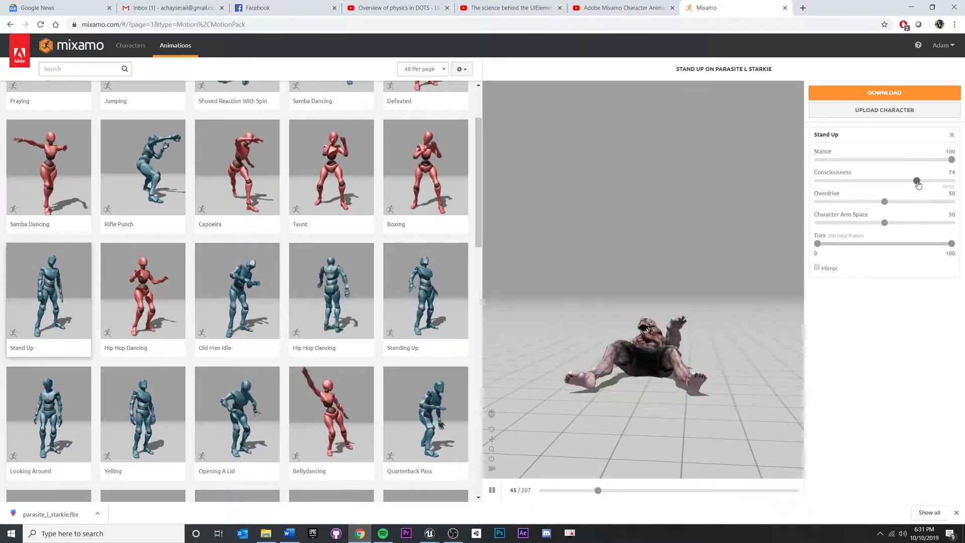
drag(919, 182, 870, 190)
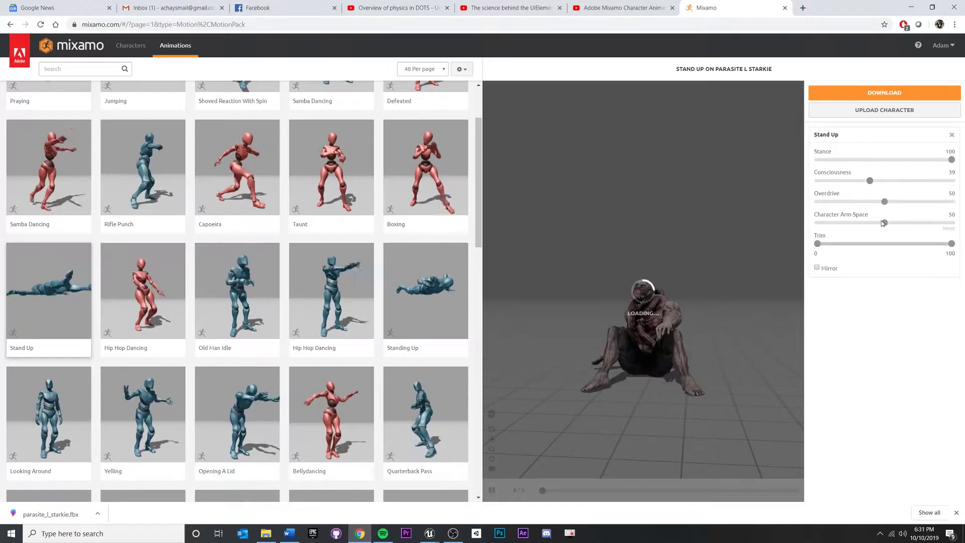
drag(914, 223, 930, 223)
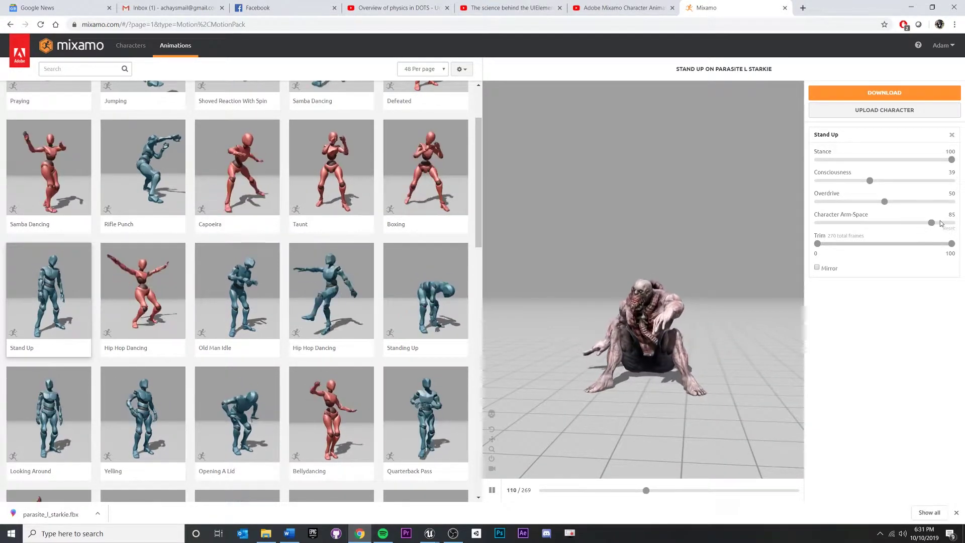
drag(931, 223, 884, 223)
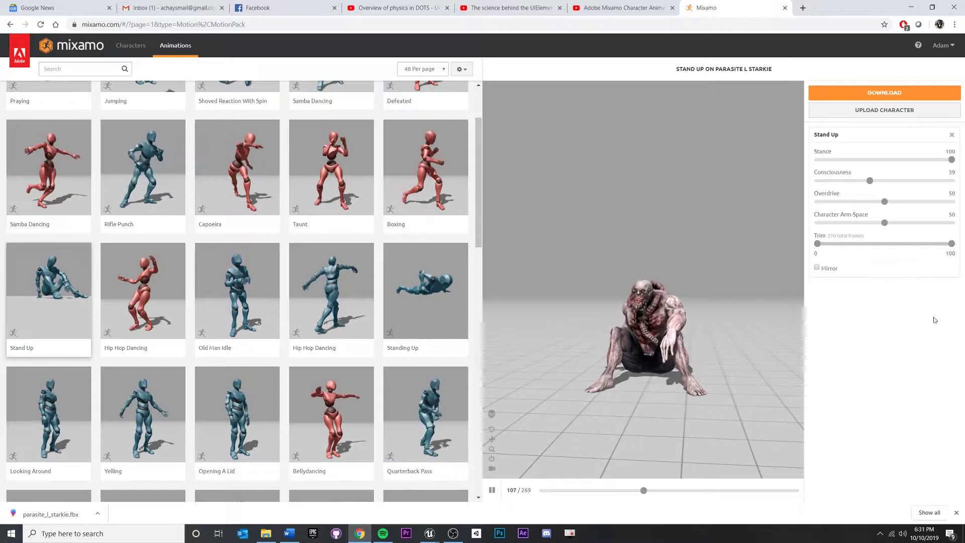
- Download Stand Up.fbx as FBX, Without Skin, 30 fps, Keyframe Reduction none
click(884, 92)
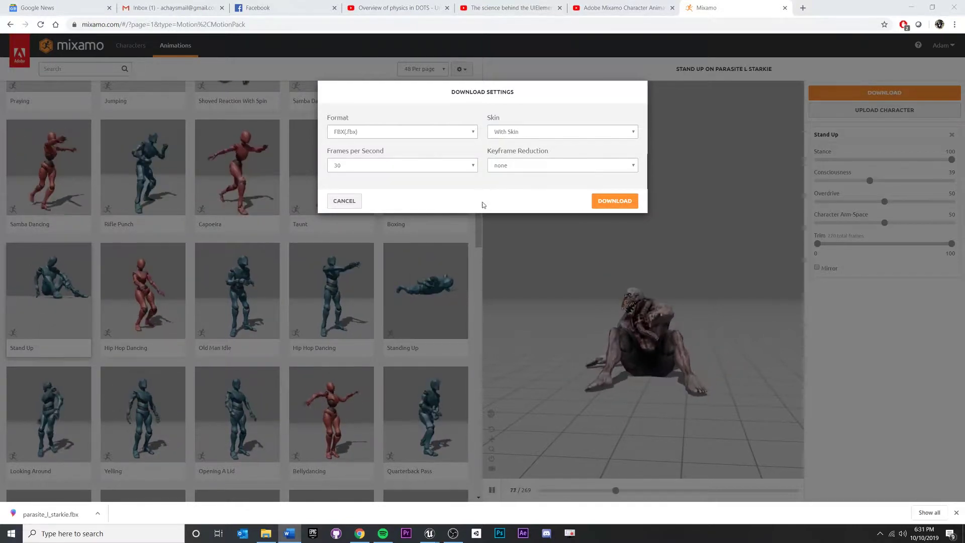
click(430, 131)
click(434, 131)
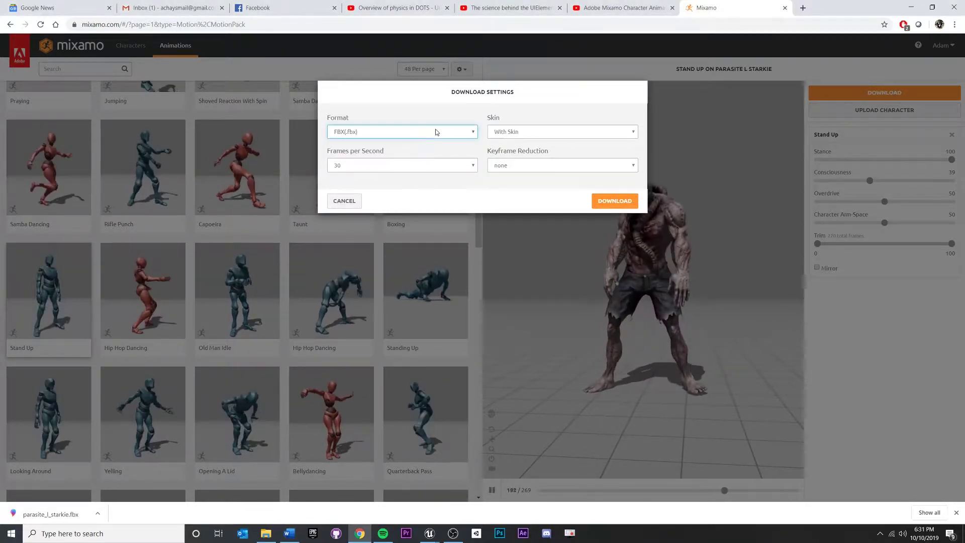
click(535, 133)
click(523, 150)
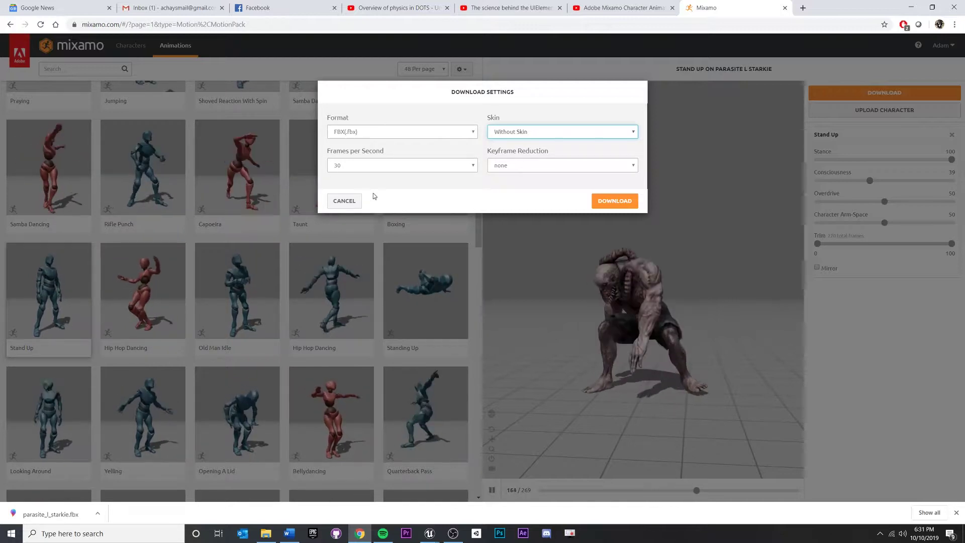
click(394, 166)
click(395, 168)
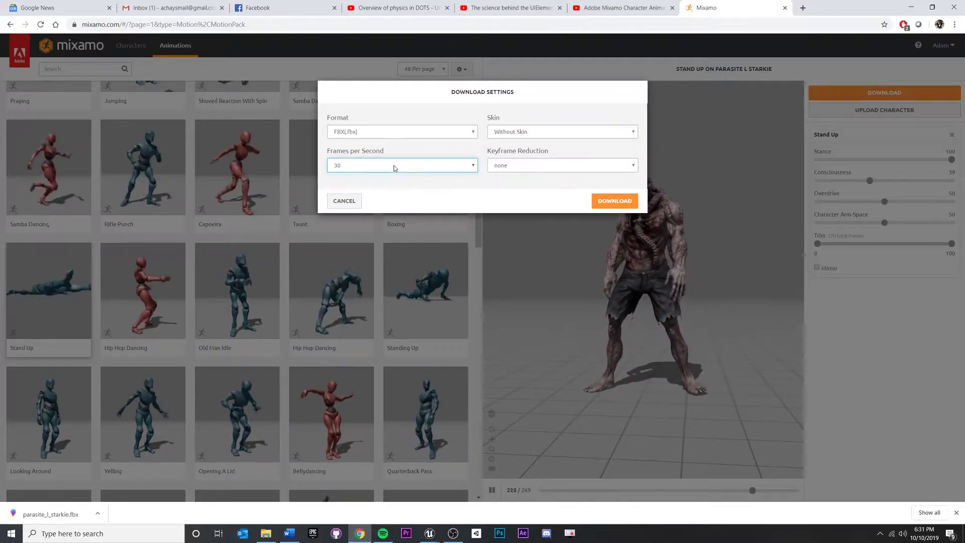
click(517, 171)
click(517, 171)
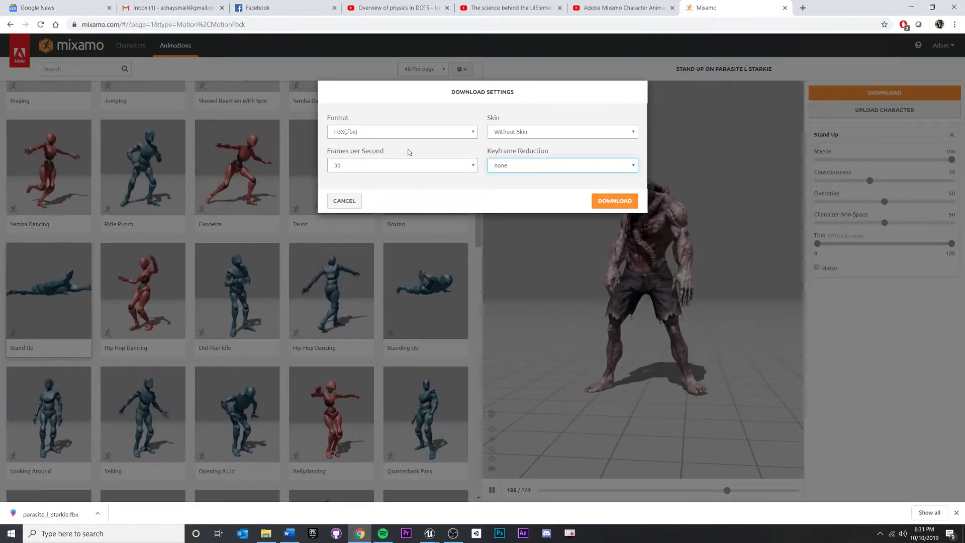
click(623, 203)
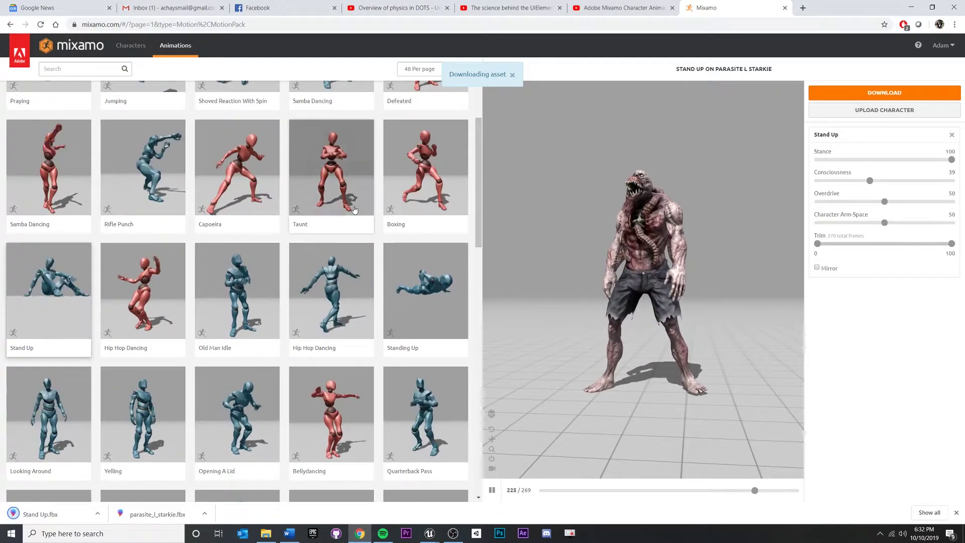
- Apply Female Tough Walk after trying Walking, and view it from a three-quarter angle
scroll(368, 270, up, 2)
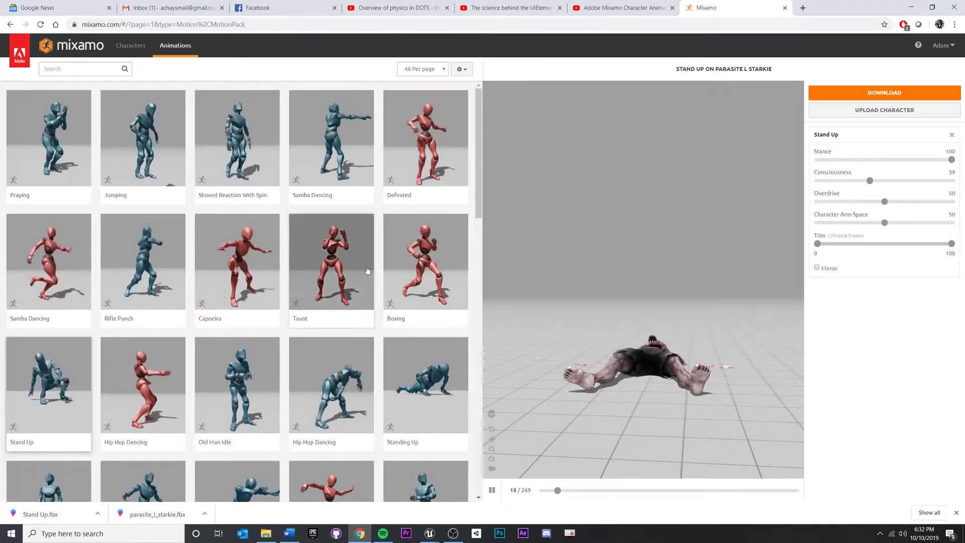
scroll(261, 270, down, 4)
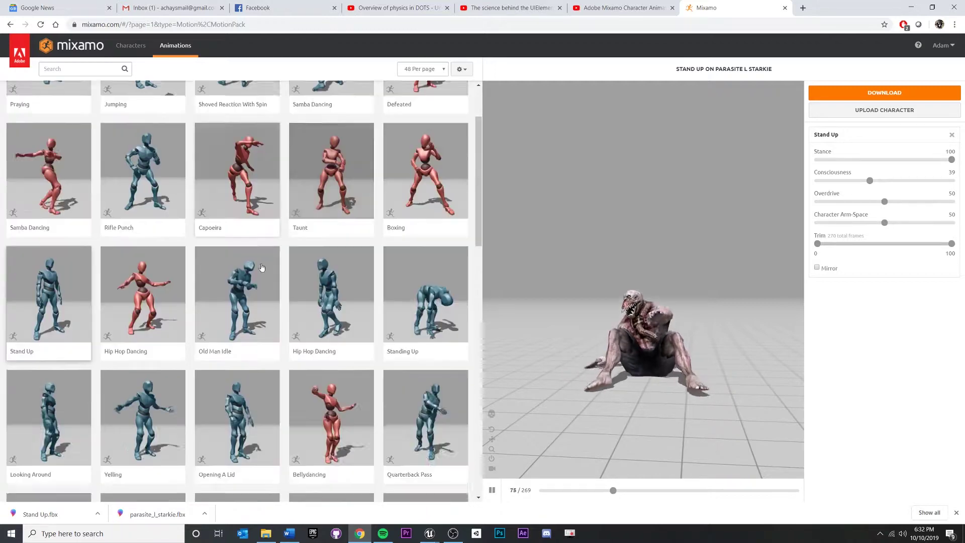
scroll(193, 290, down, 1)
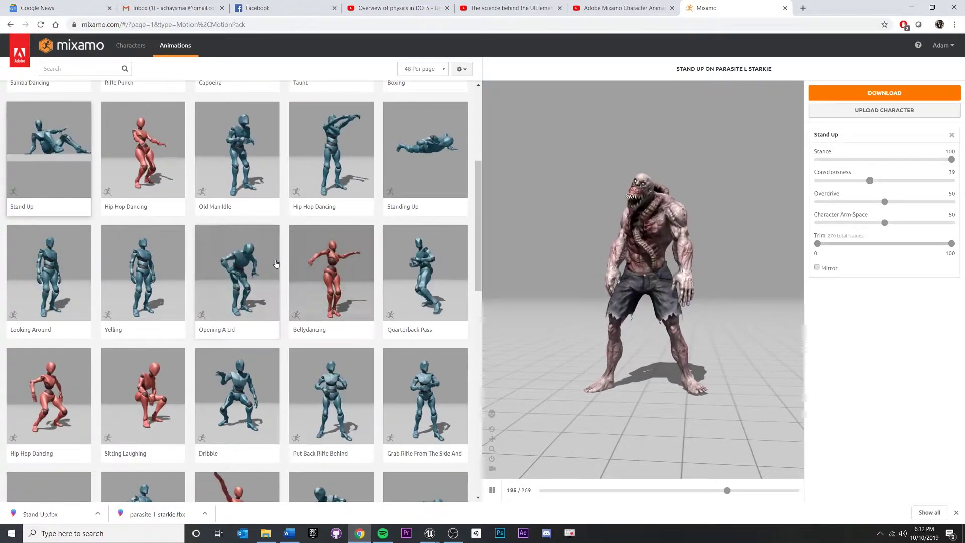
scroll(276, 263, down, 5)
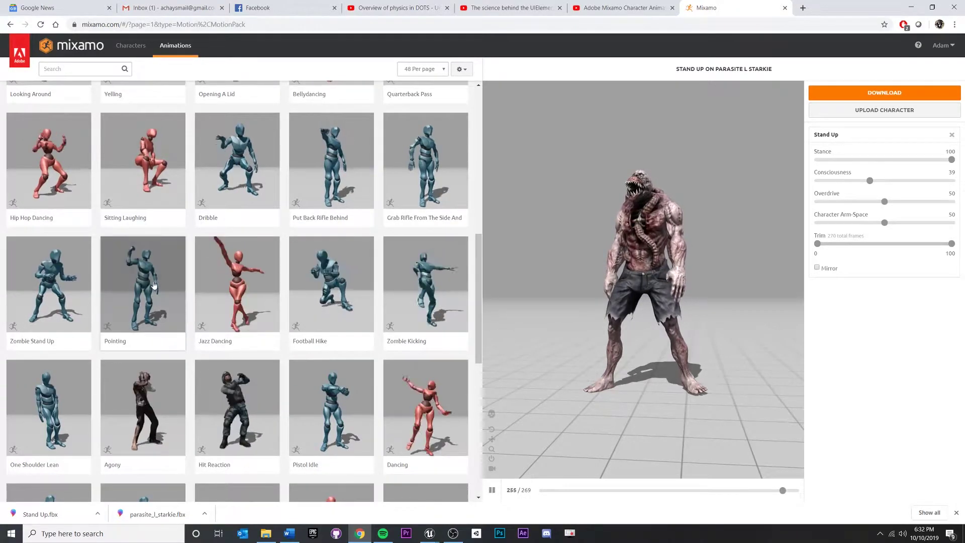
scroll(154, 285, down, 7)
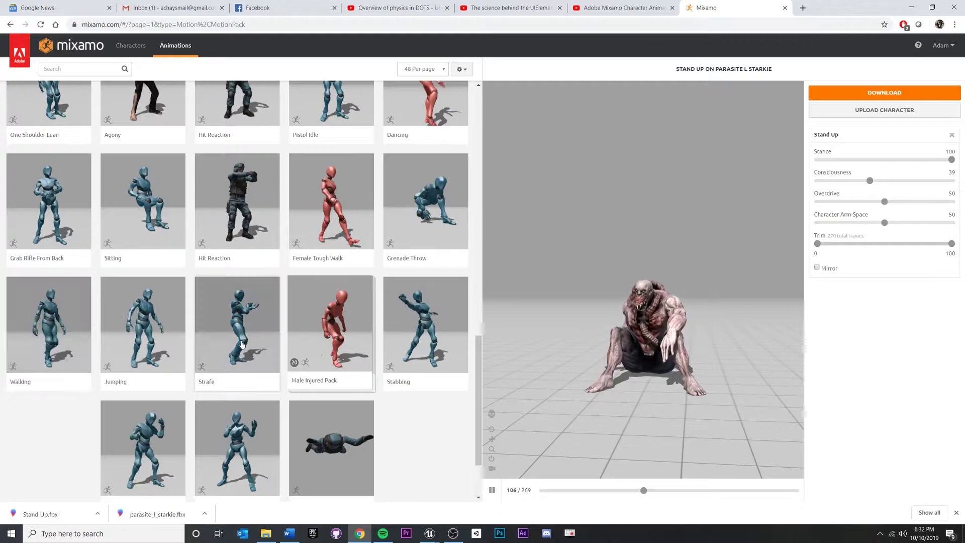
click(86, 312)
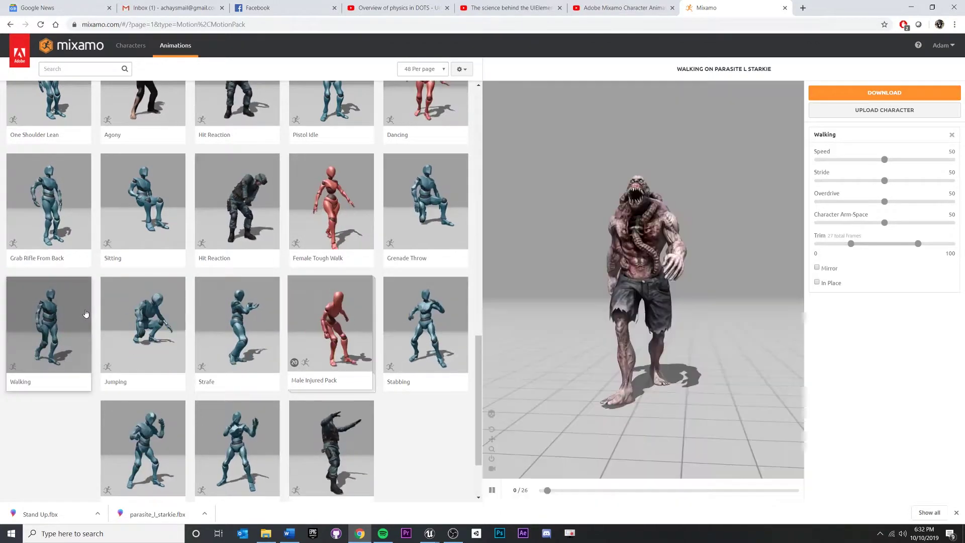
click(336, 199)
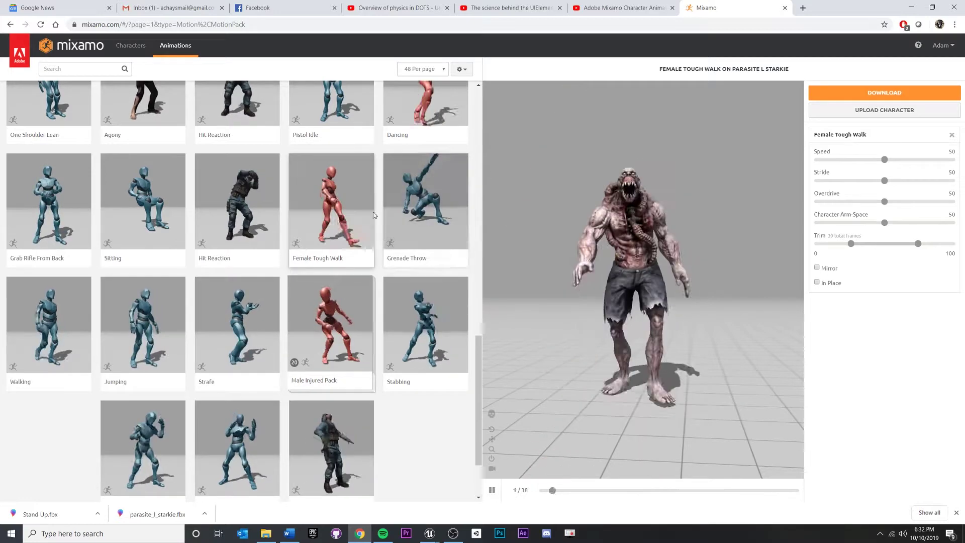
drag(540, 264, 629, 261)
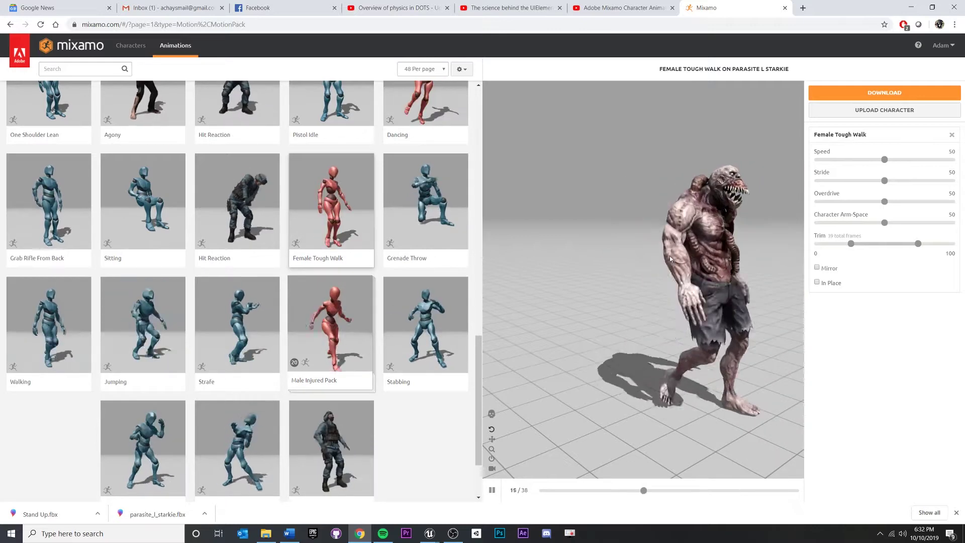
- Enable In Place and set Speed 23, Stride 73 and Character Arm-Space 73
click(817, 282)
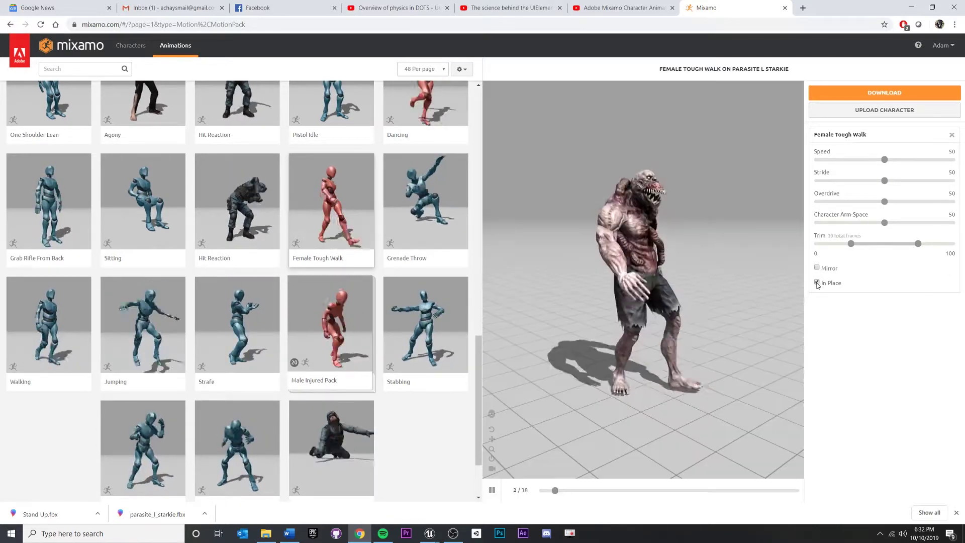
drag(713, 284, 674, 286)
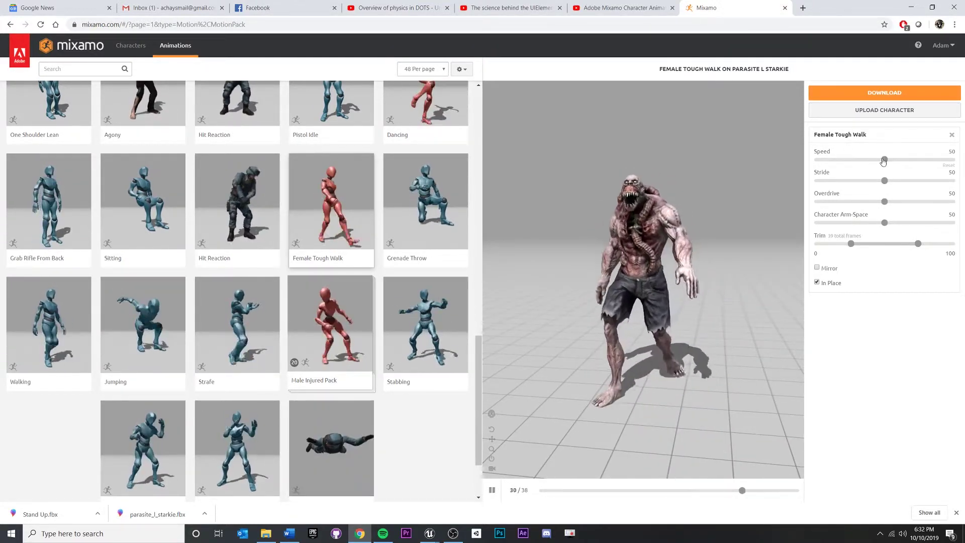
drag(886, 161, 849, 161)
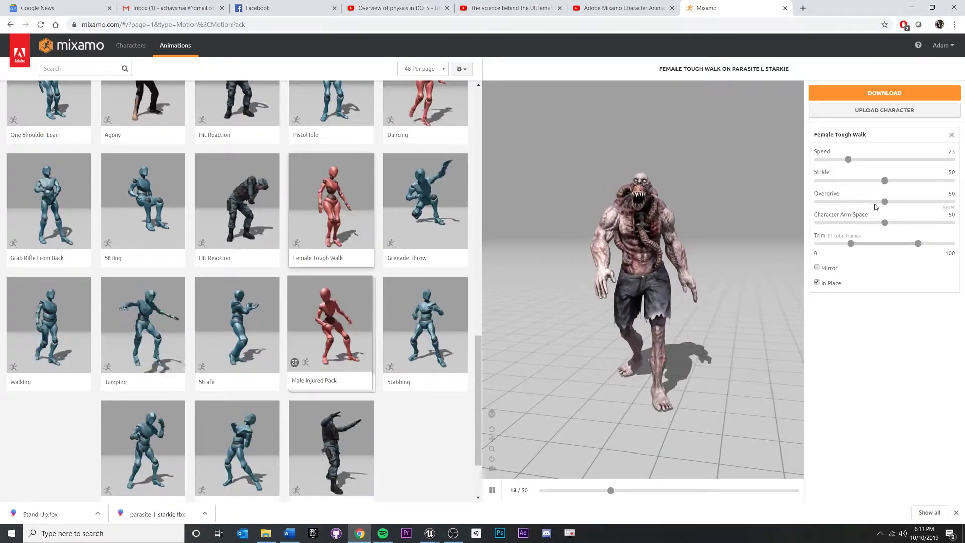
click(884, 181)
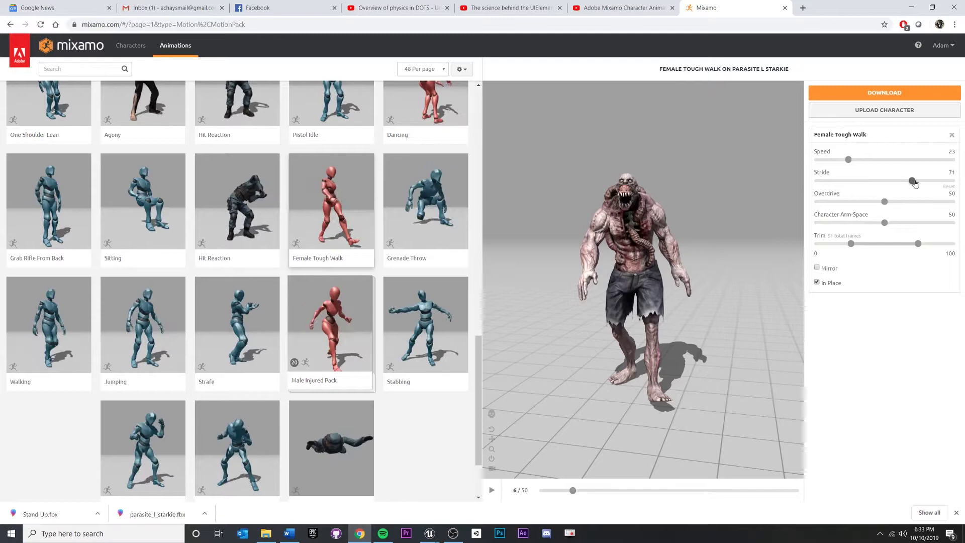
drag(914, 183, 916, 182)
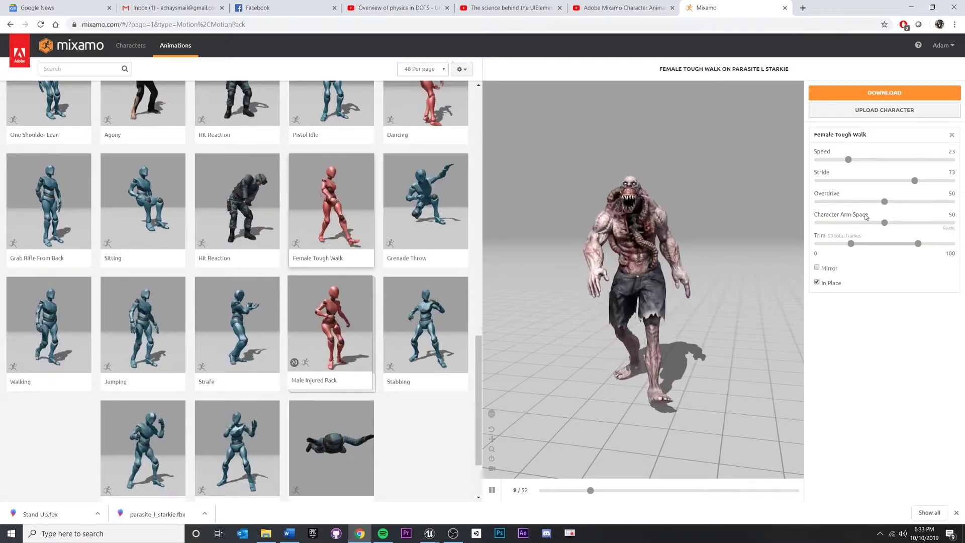
drag(884, 223, 915, 223)
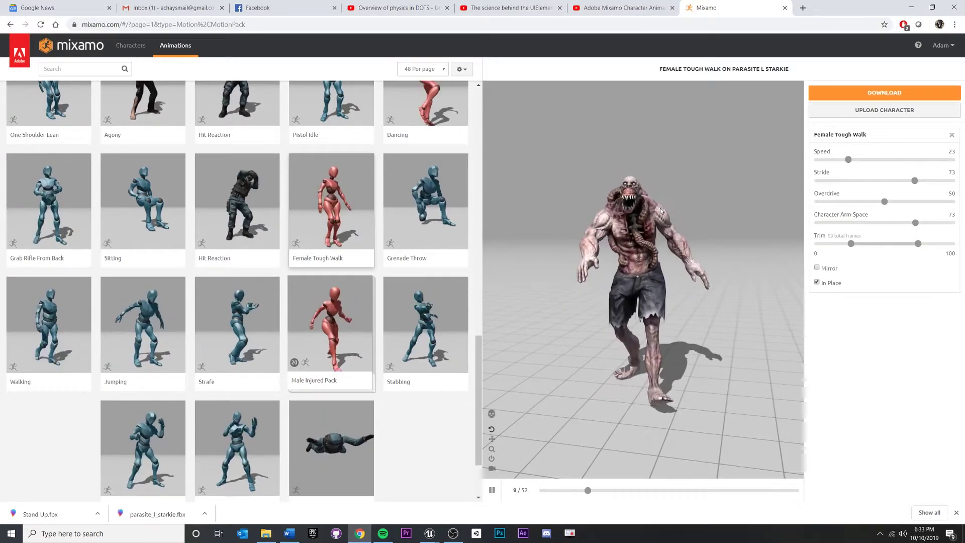
drag(661, 211, 550, 192)
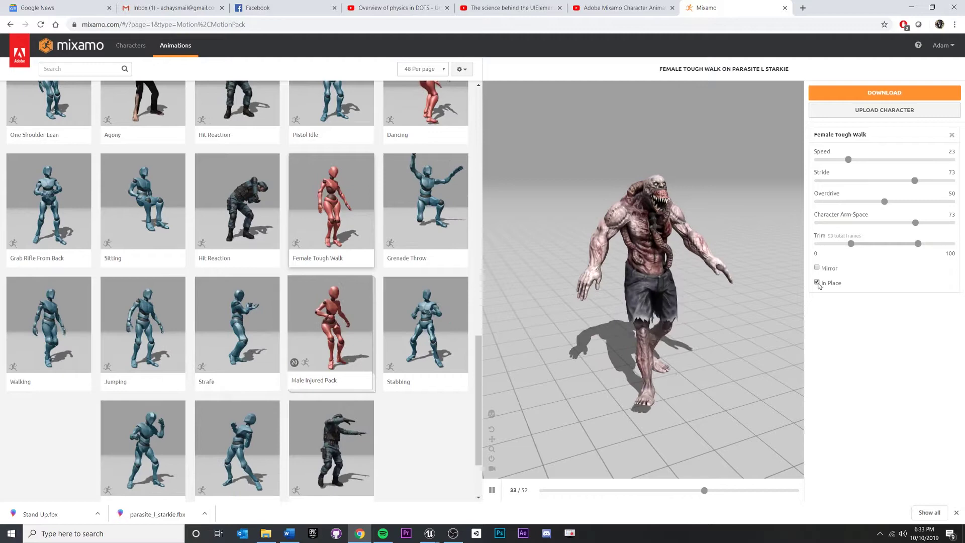
- Download Female Tough Walk.fbx without skin and show it in the Downloads folder
click(864, 94)
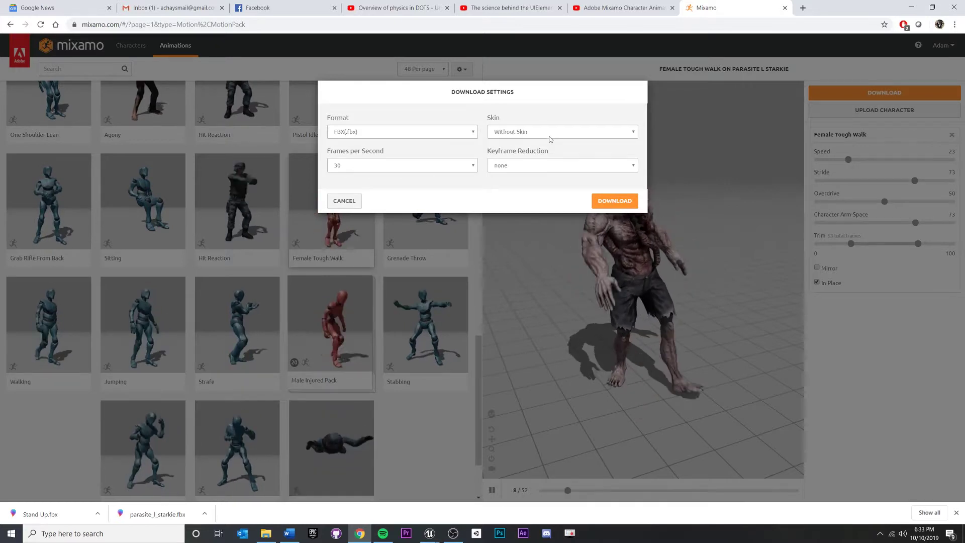
click(615, 201)
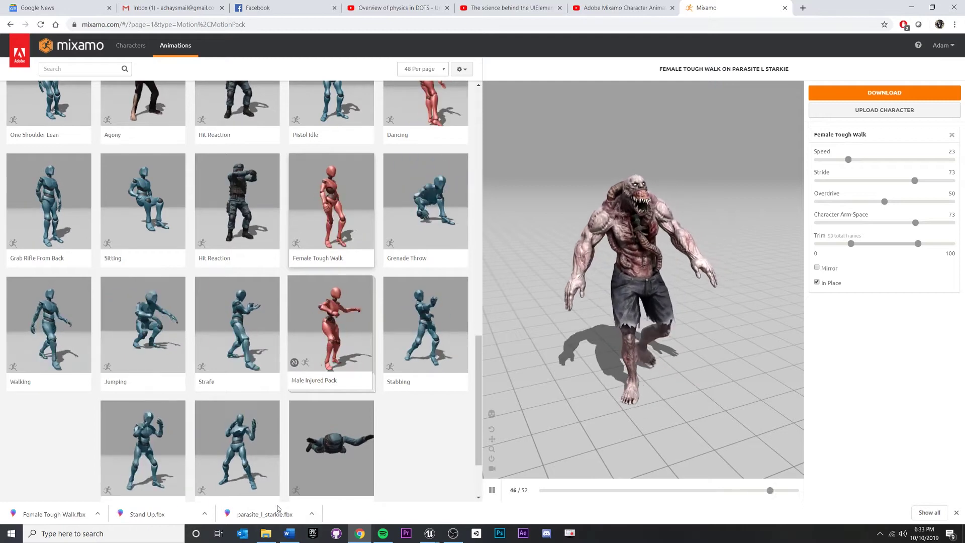
click(297, 486)
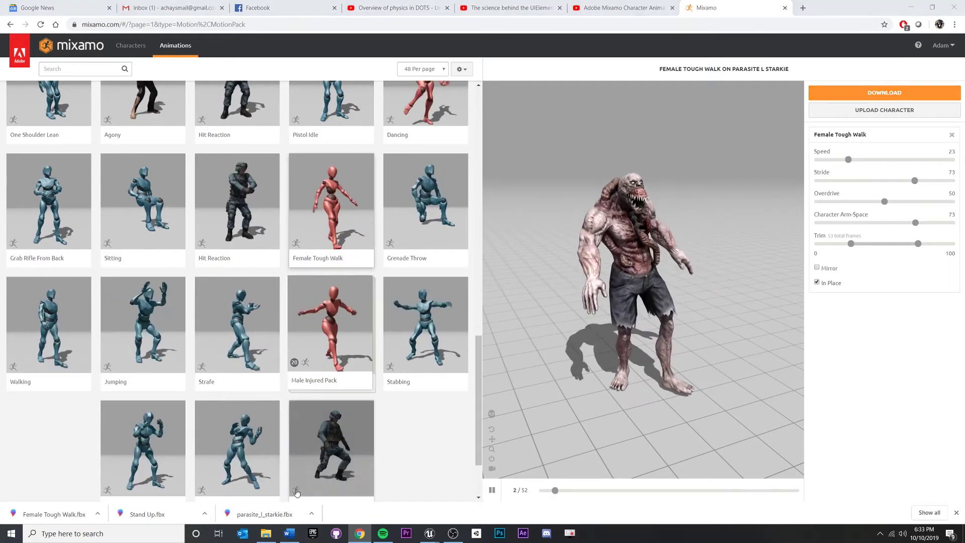